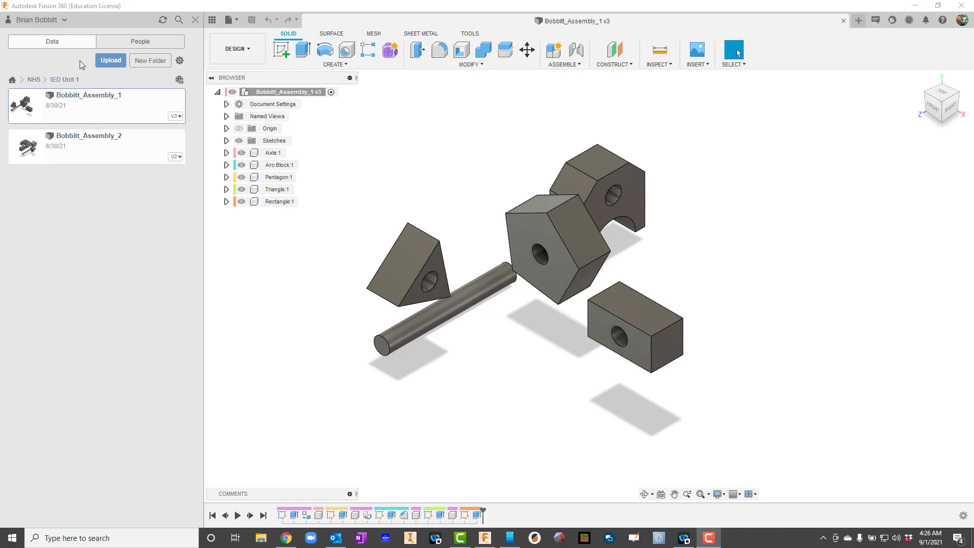
Browse the data panel to the NHS project's IED Unit 1 folder.
left_click(212, 20)
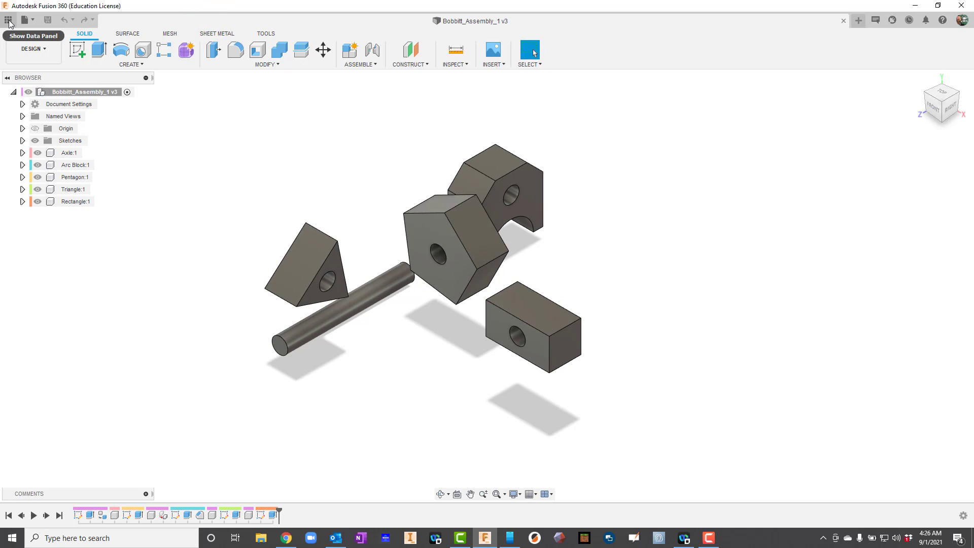
left_click(9, 22)
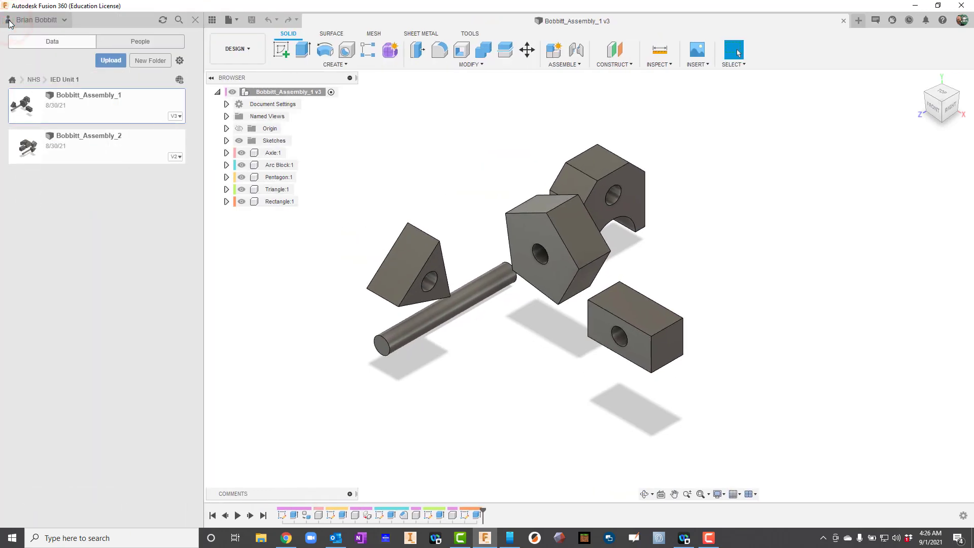
left_click(12, 81)
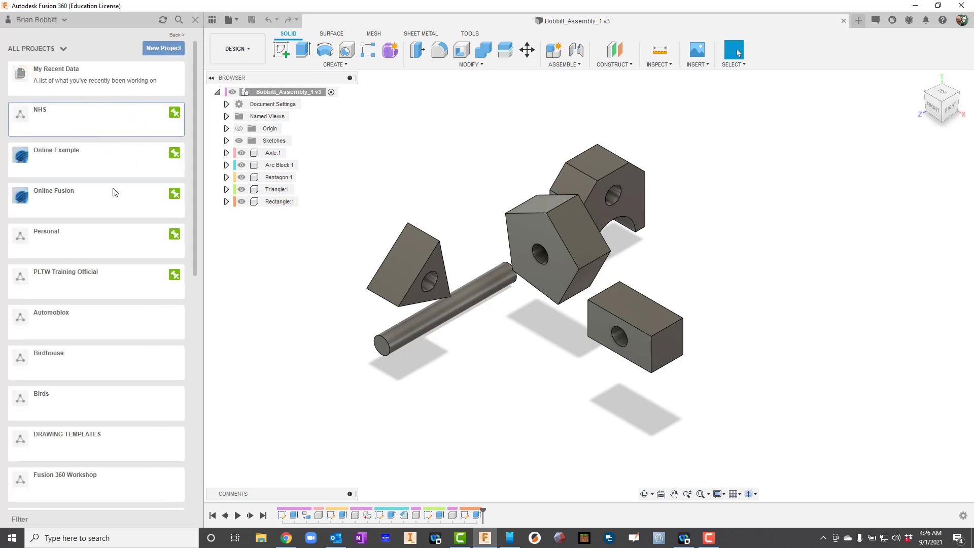
left_click(106, 121)
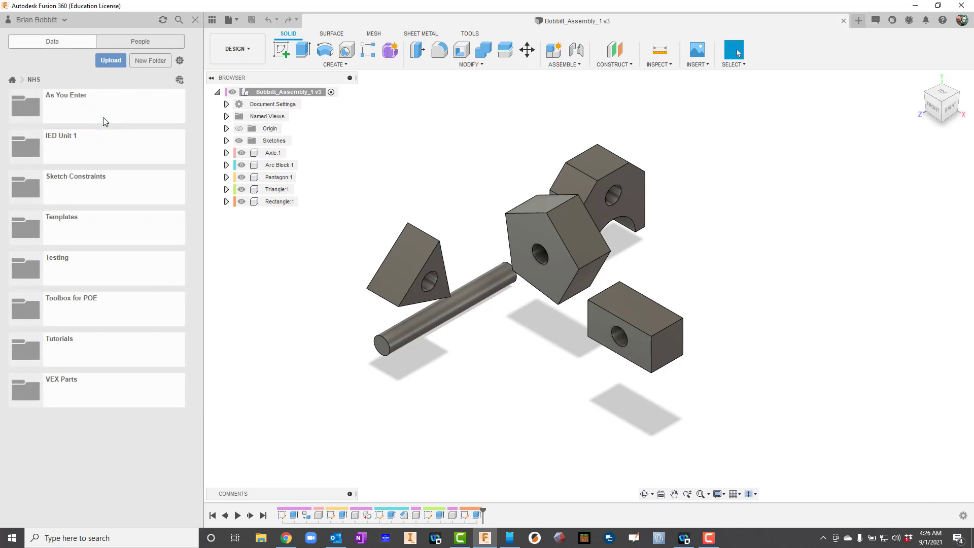
left_click(80, 145)
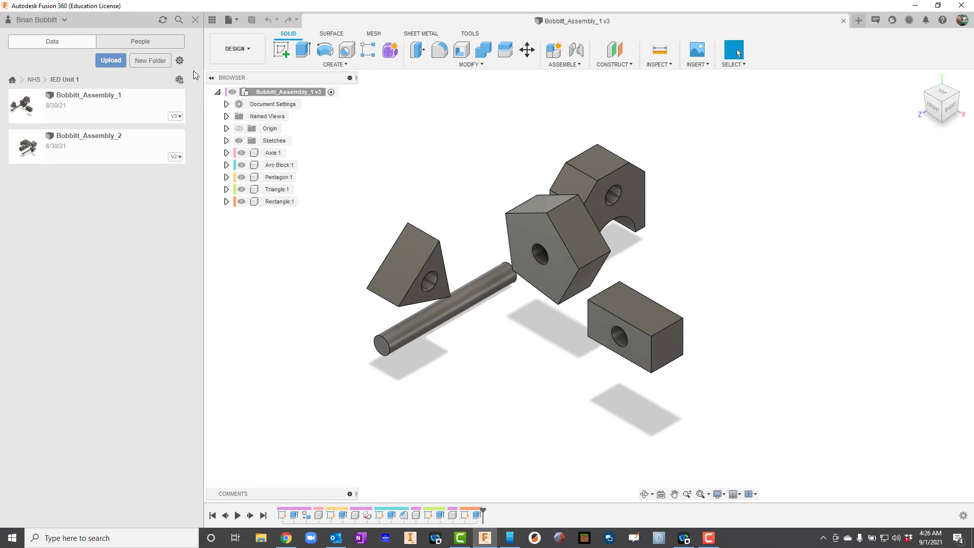
Hide the data panel, zoom in, and select faces on the axle, pentagon and triangle.
left_click(213, 22)
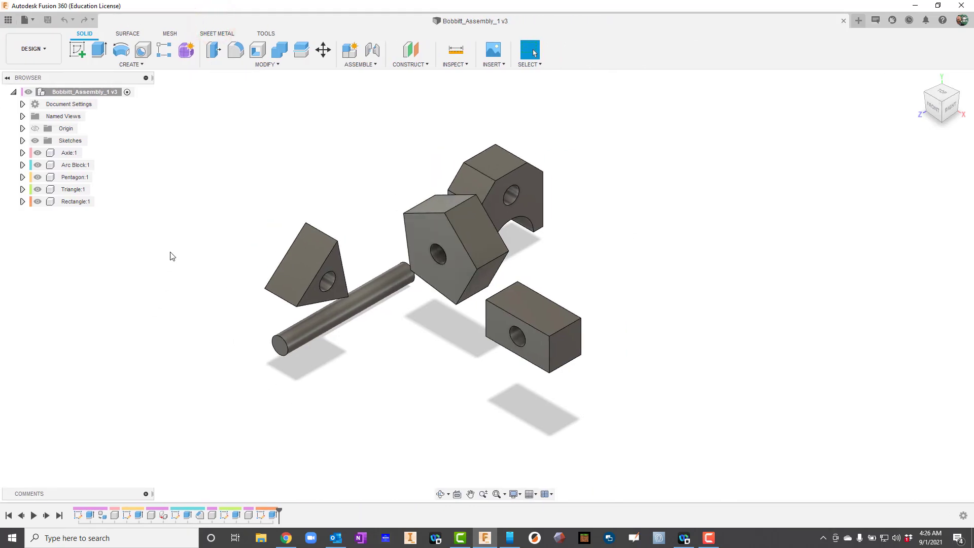
scroll(199, 260, "up", 1)
scroll(198, 263, "up", 1)
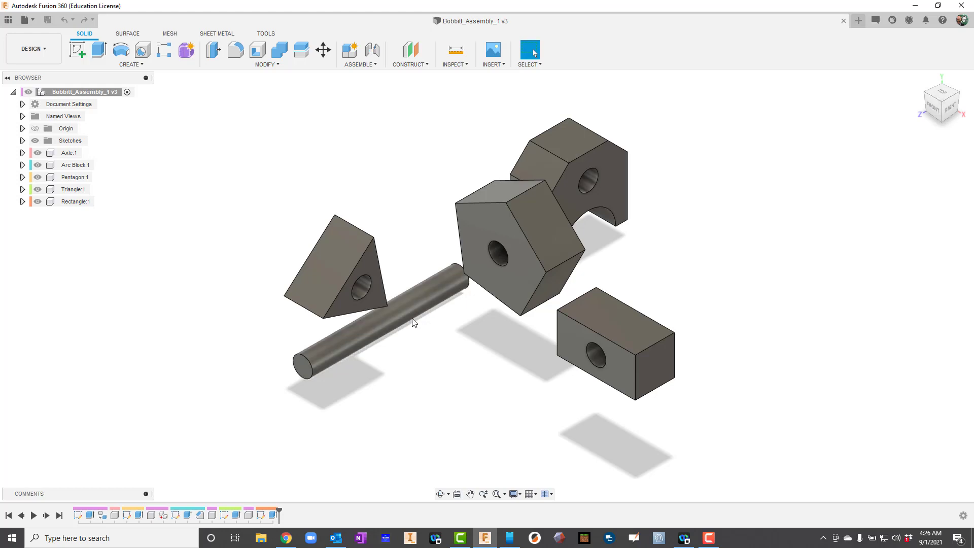
left_click(343, 354)
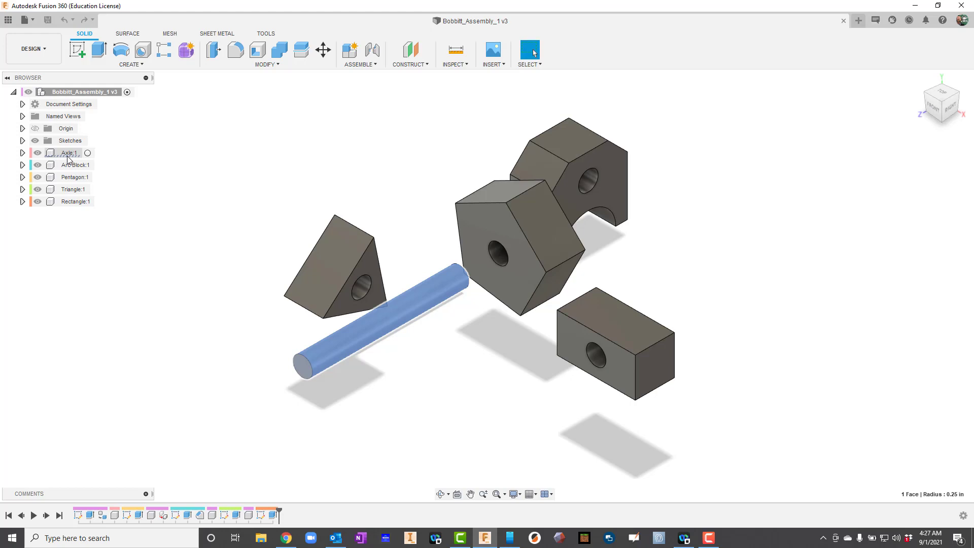
left_click(532, 227)
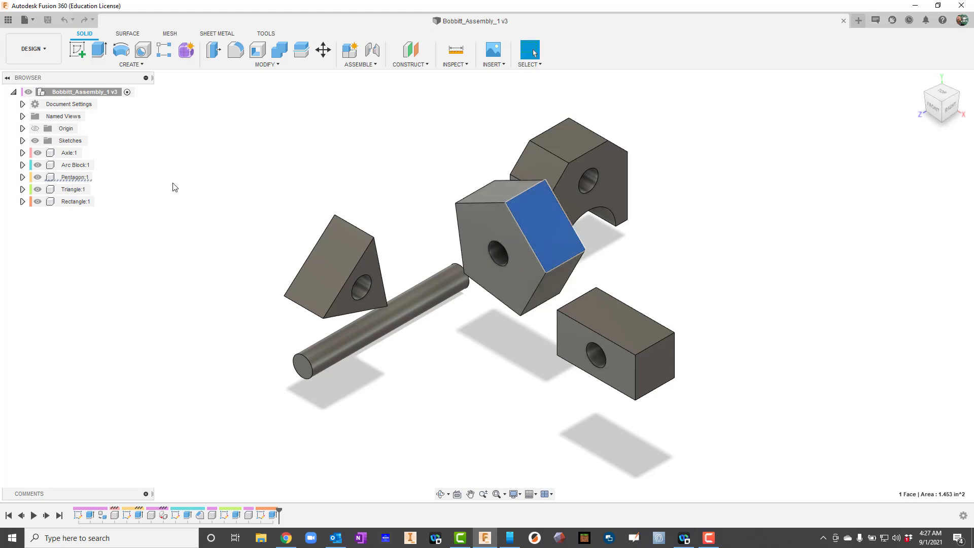
left_click(329, 251)
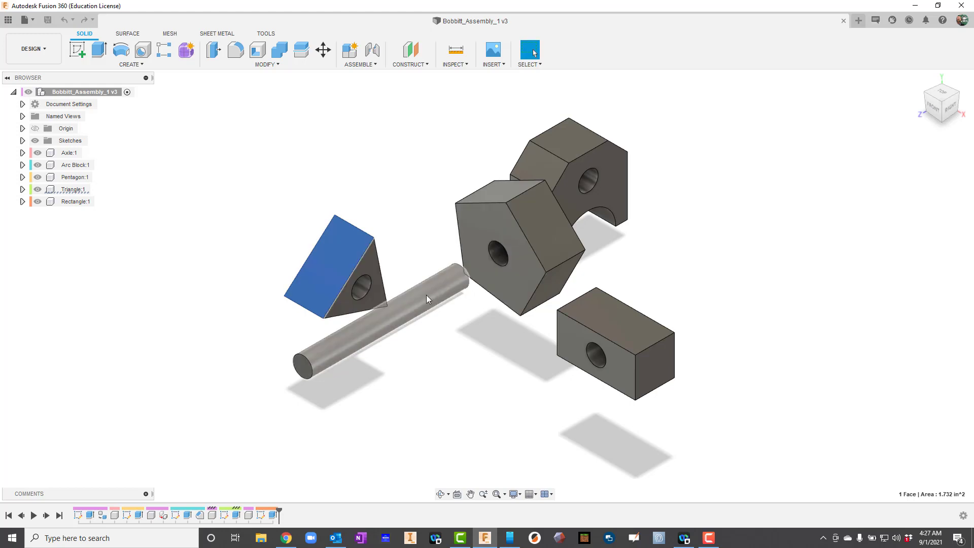
left_click(364, 333)
Ground Axle:1 from the Browser and check that it stays fixed.
left_click(67, 154)
right_click(68, 156)
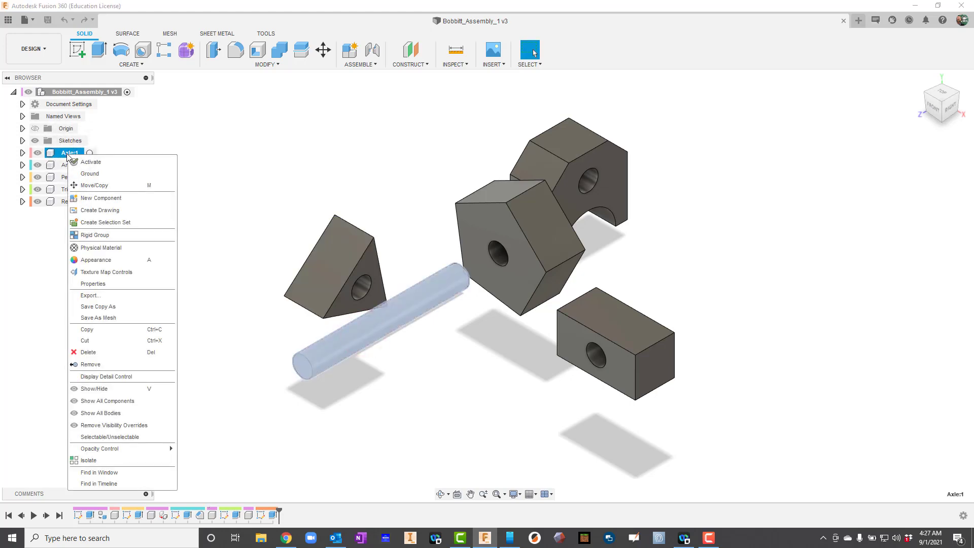
left_click(91, 174)
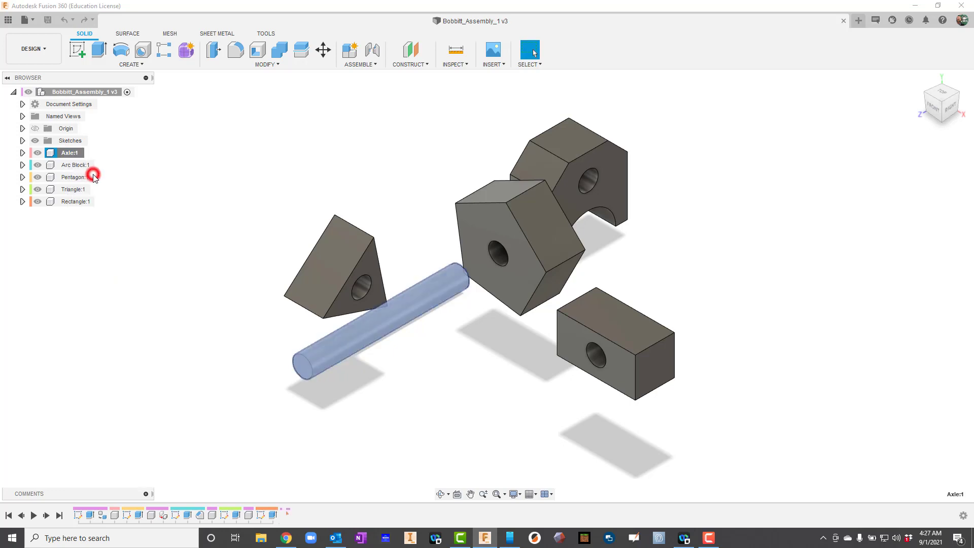
left_click(229, 173)
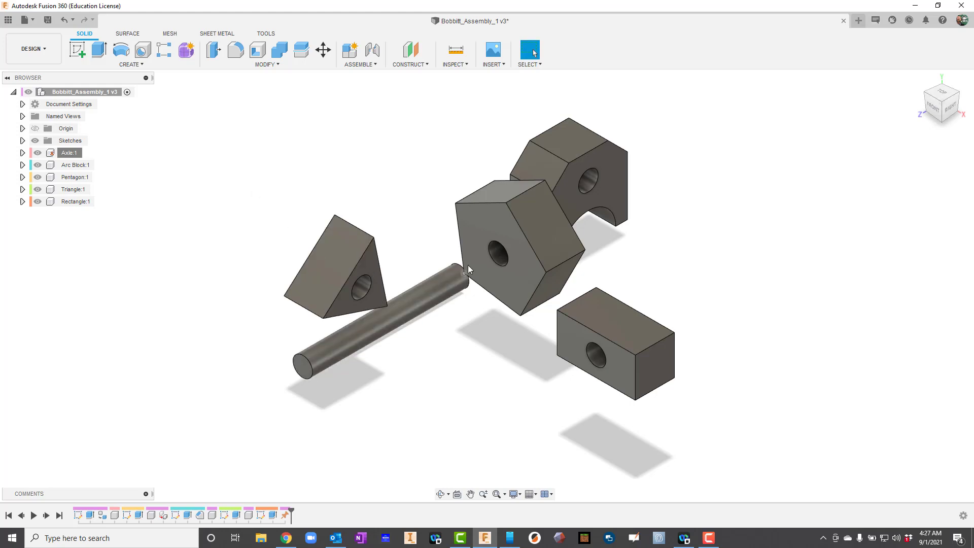
left_click(398, 308)
left_click(393, 313)
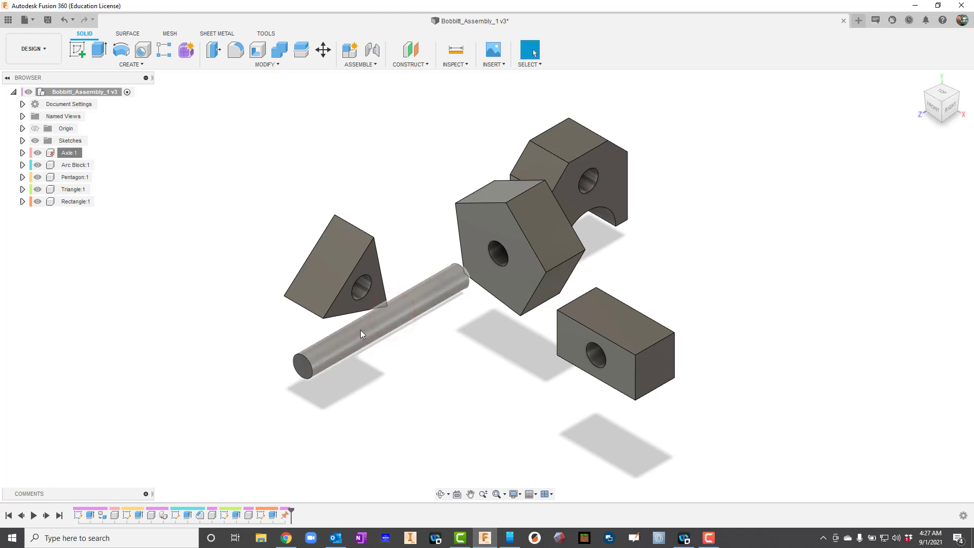
Drag the triangle, pentagon, arc and rectangle blocks apart around the axle.
left_click_drag(330, 264, 263, 180)
left_click_drag(510, 211, 812, 182)
left_click_drag(583, 173, 495, 136)
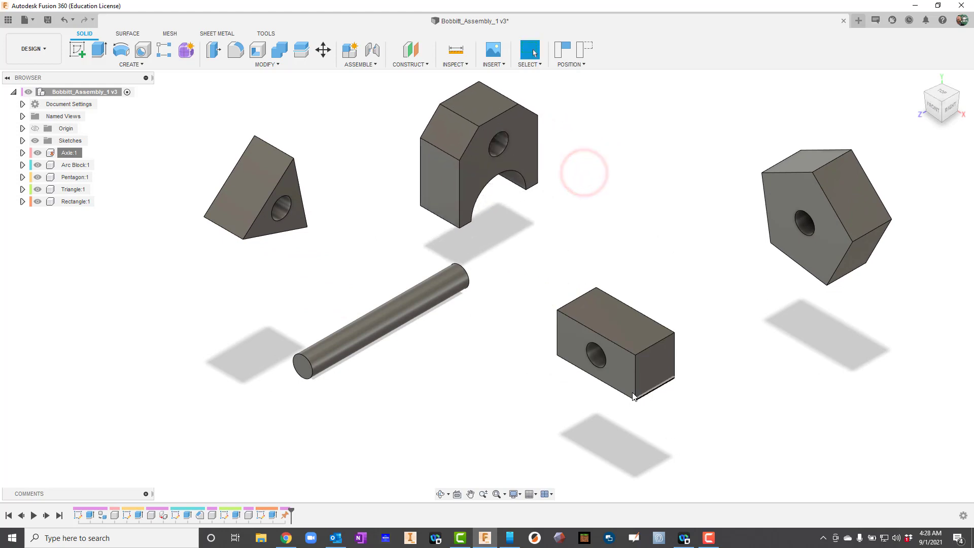
left_click_drag(625, 380, 638, 326)
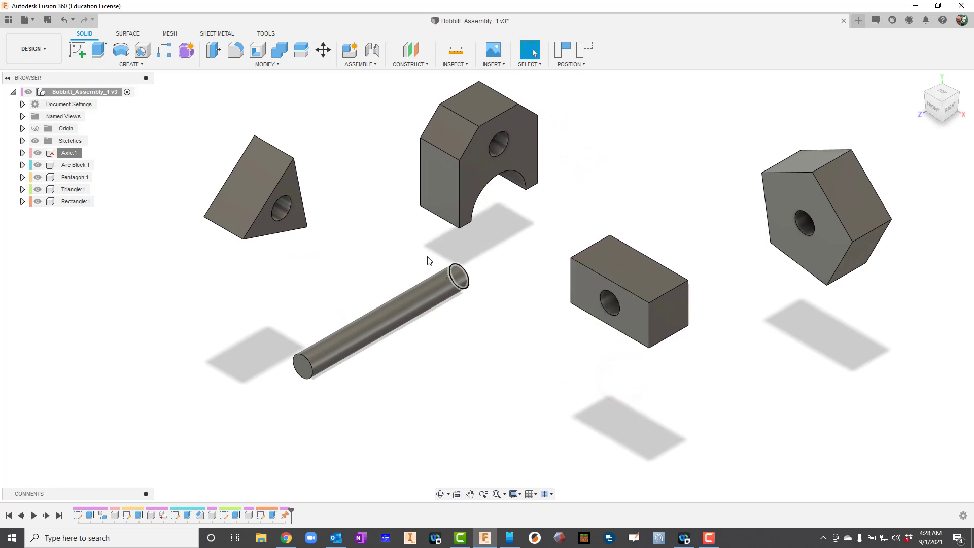
Start a joint from the rectangle block's hole to the axle's end.
left_click(372, 50)
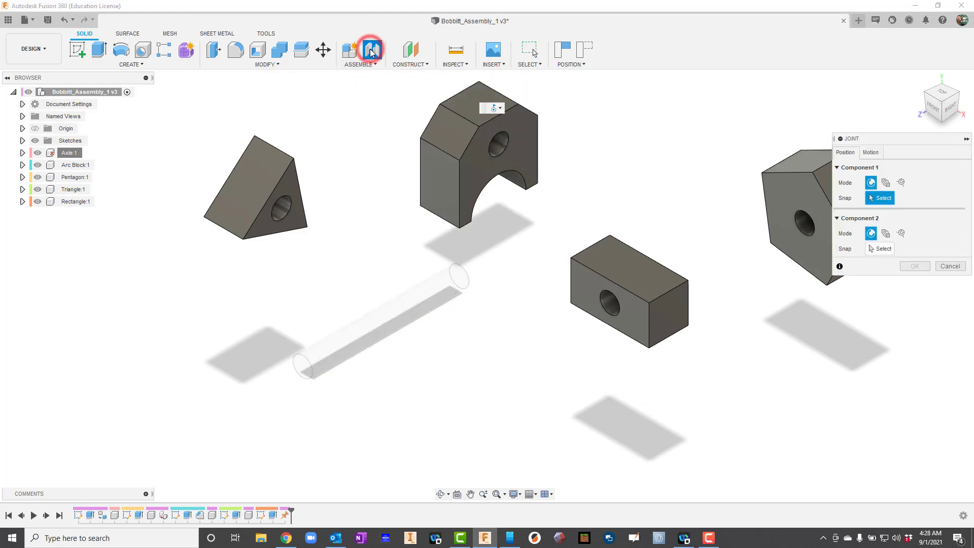
left_click(611, 306)
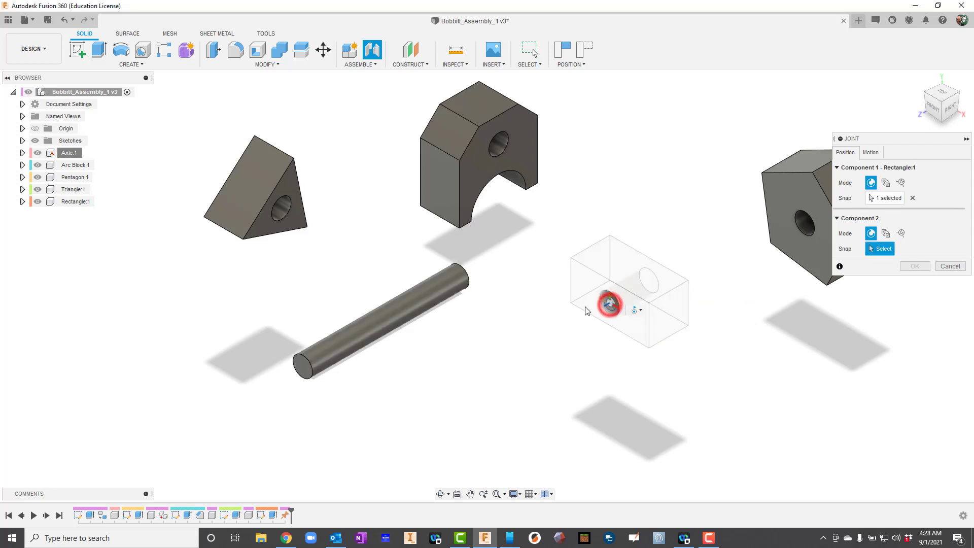
left_click(303, 369)
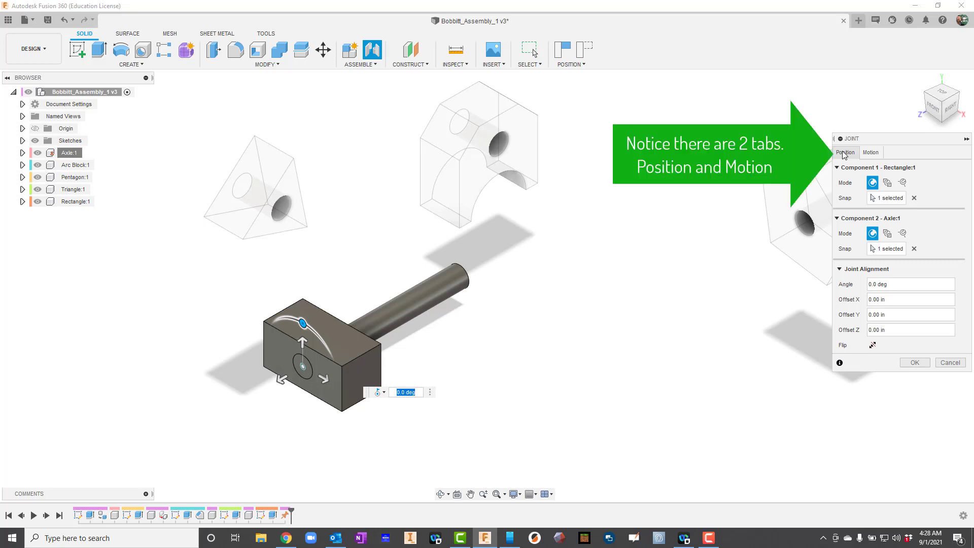
Preview Revolute, Slider, Cylindrical, Planar and Ball motion, then confirm a Rigid joint.
left_click(871, 153)
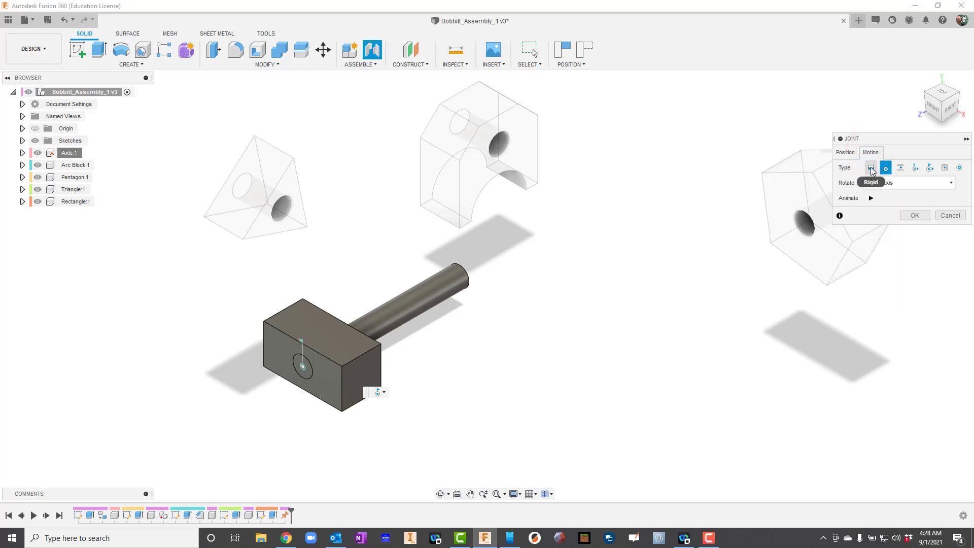
left_click(872, 169)
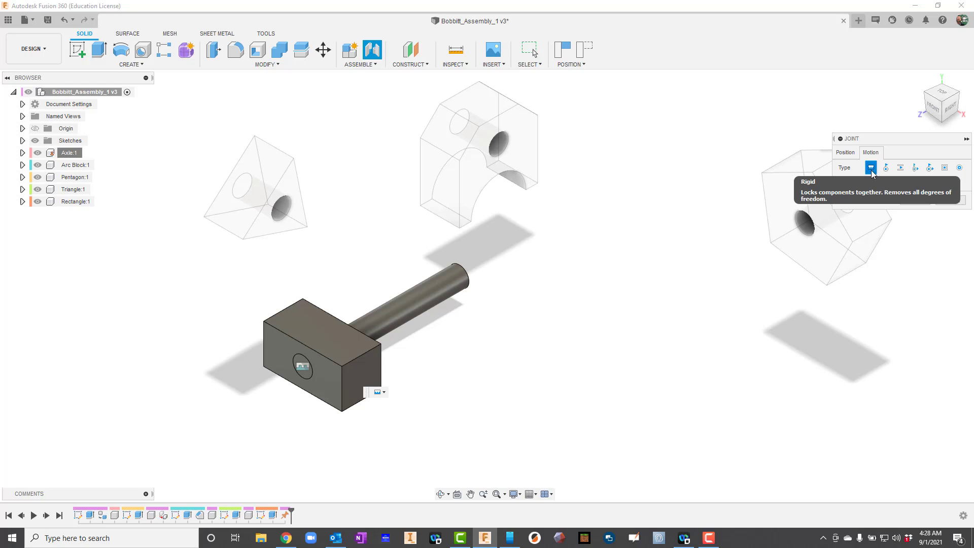
left_click(885, 169)
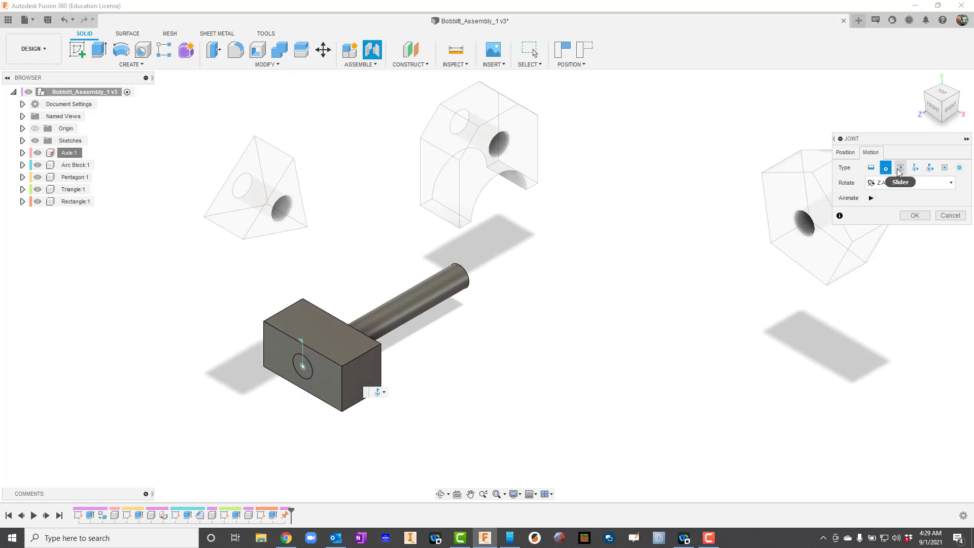
left_click(900, 168)
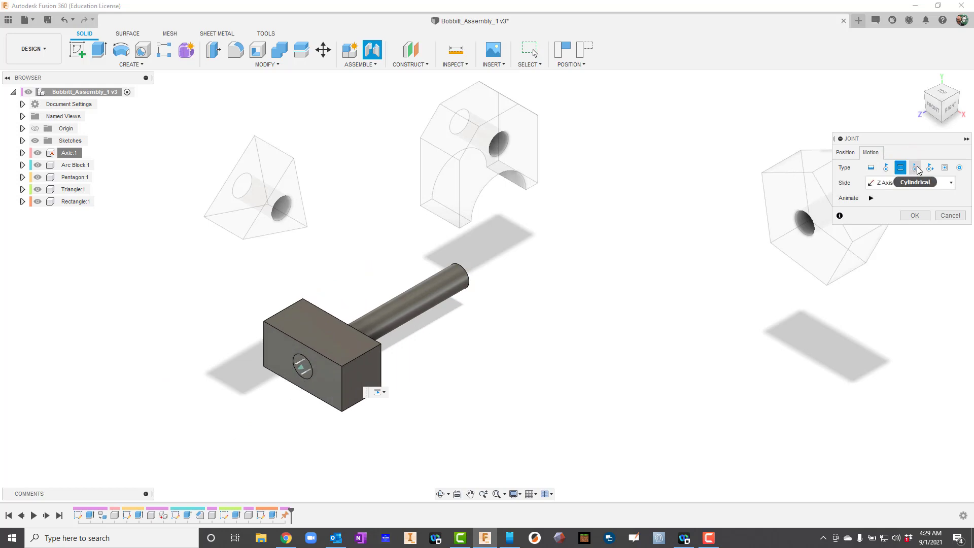
left_click(917, 168)
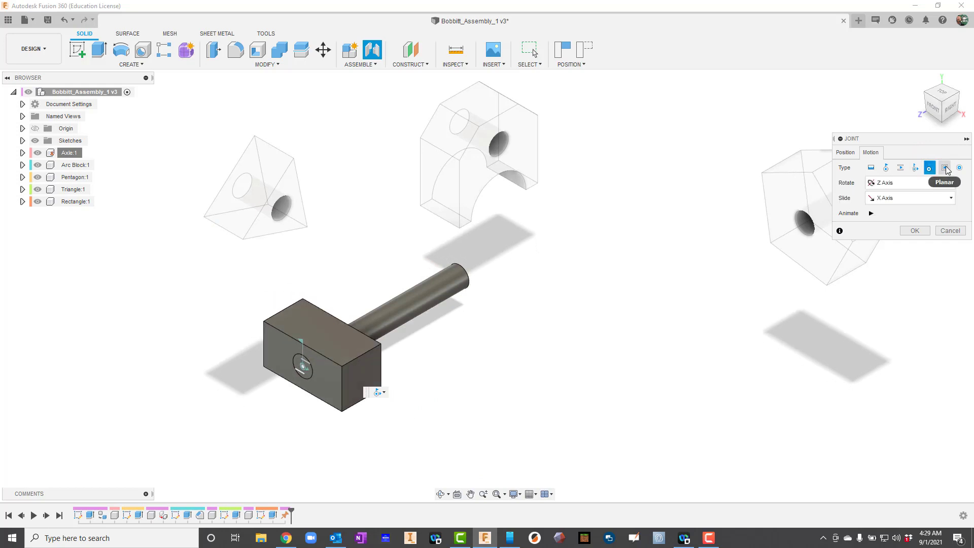
left_click(946, 167)
left_click(959, 169)
left_click(872, 168)
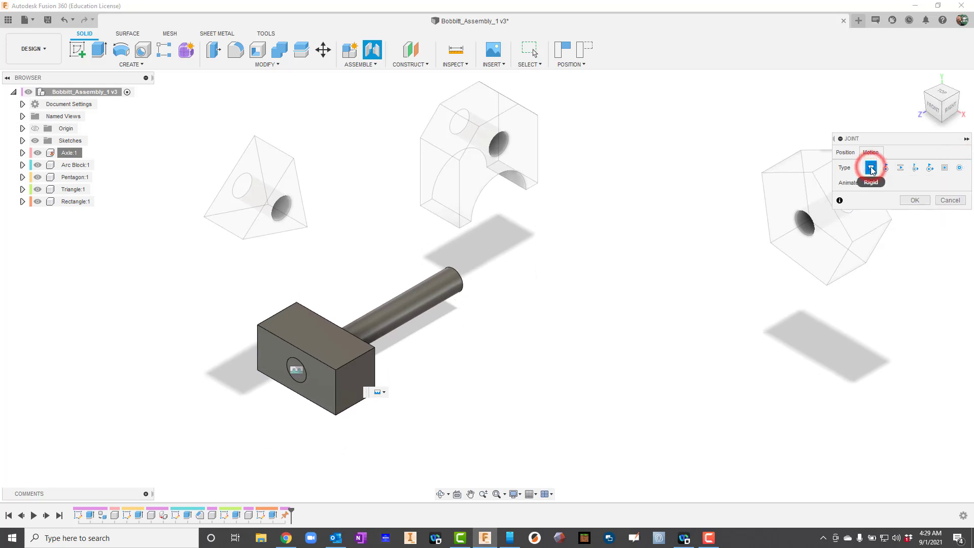
left_click(912, 198)
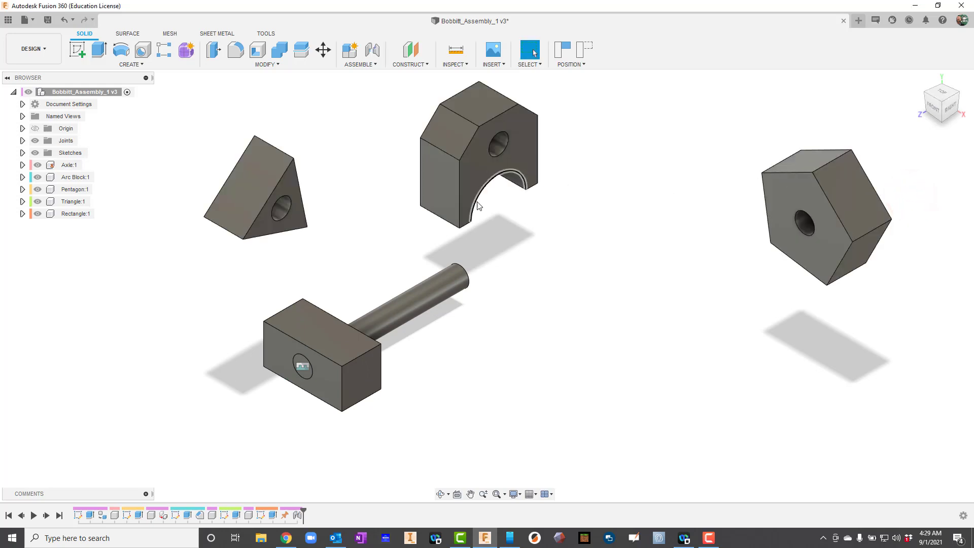
Join the pentagon's hole to the axle end and slide it to a -1.00 in offset.
left_click(373, 51)
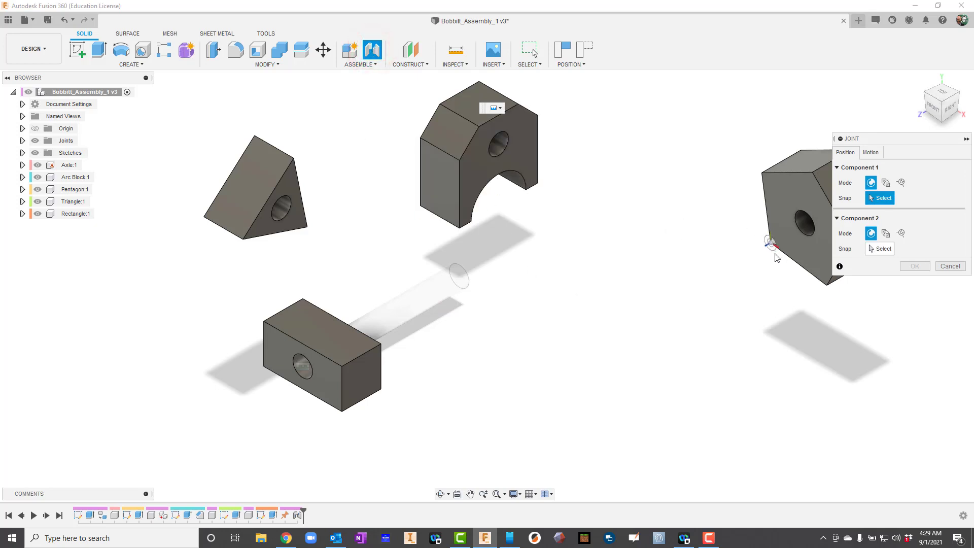
left_click(805, 230)
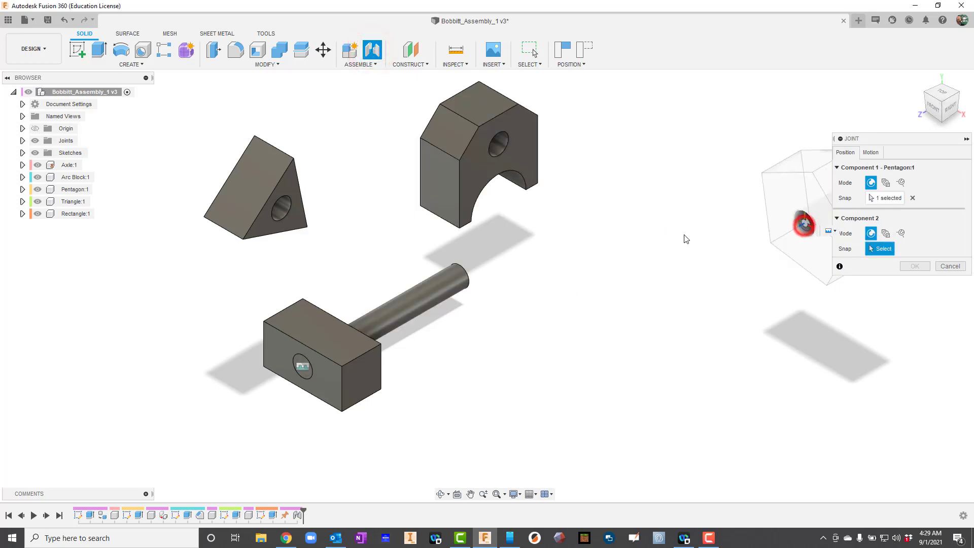
left_click(302, 371)
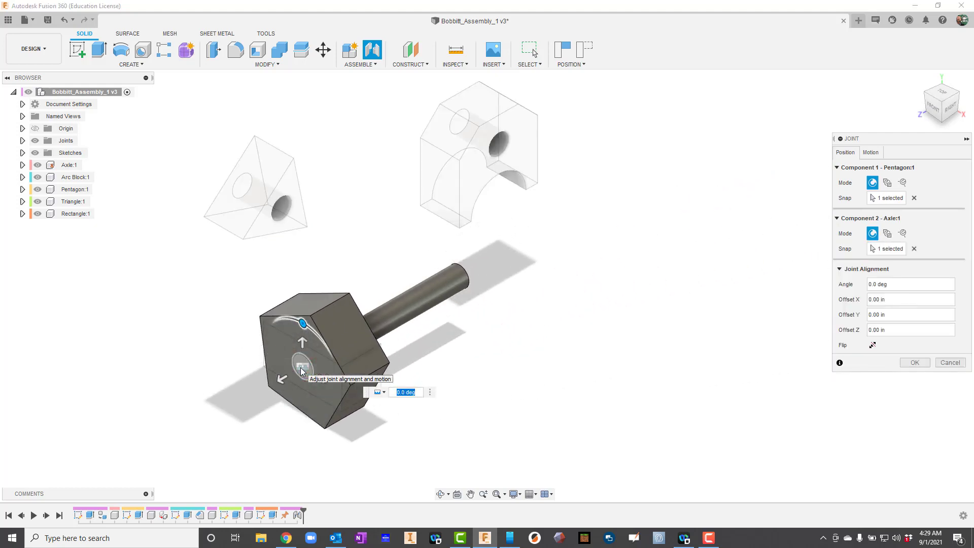
scroll(319, 354, "up", 3)
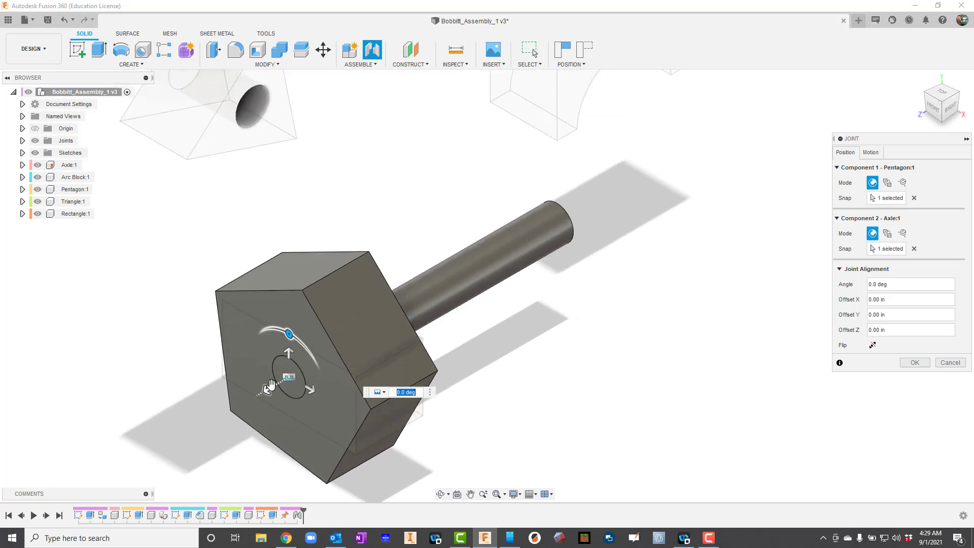
left_click_drag(268, 389, 350, 358)
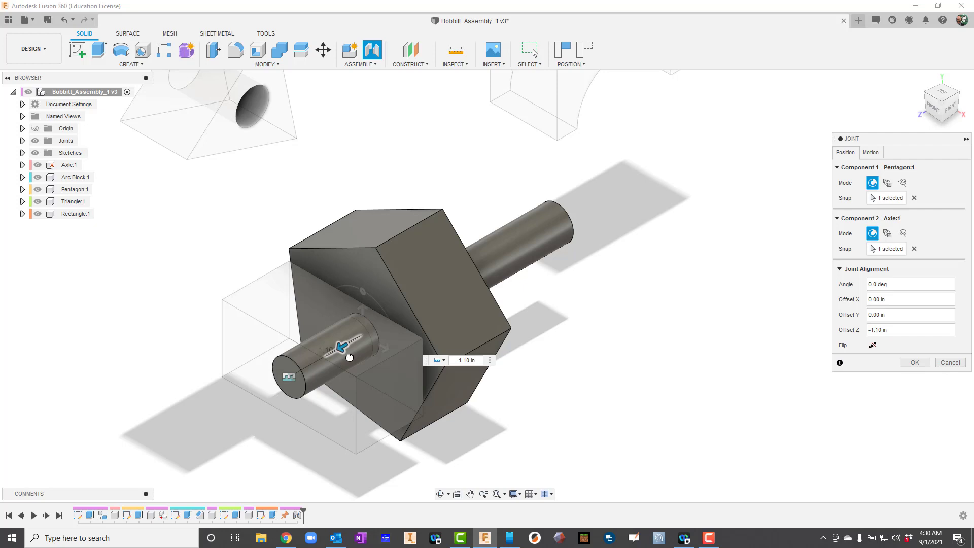
left_click(442, 494)
left_click_drag(505, 327, 472, 318)
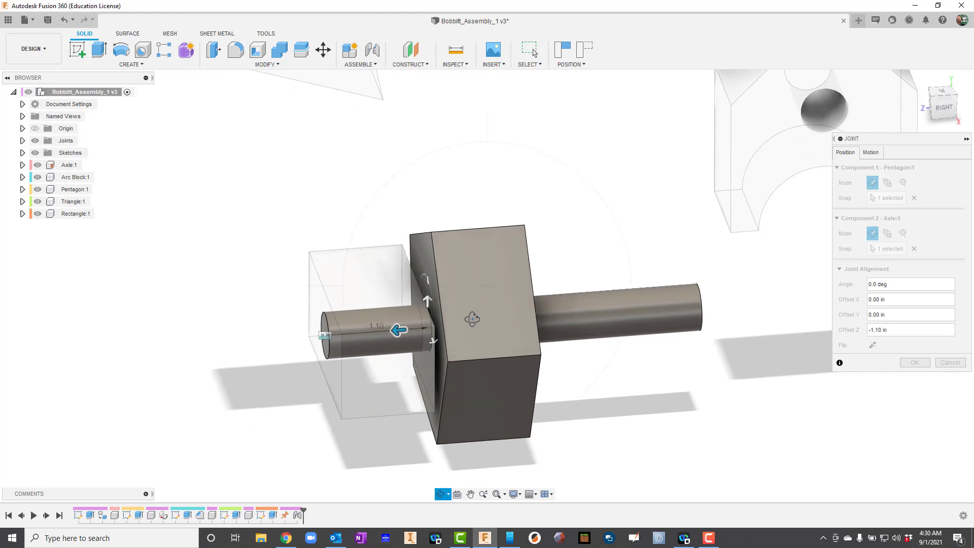
key("Escape")
left_click_drag(398, 331, 394, 332)
left_click(514, 354)
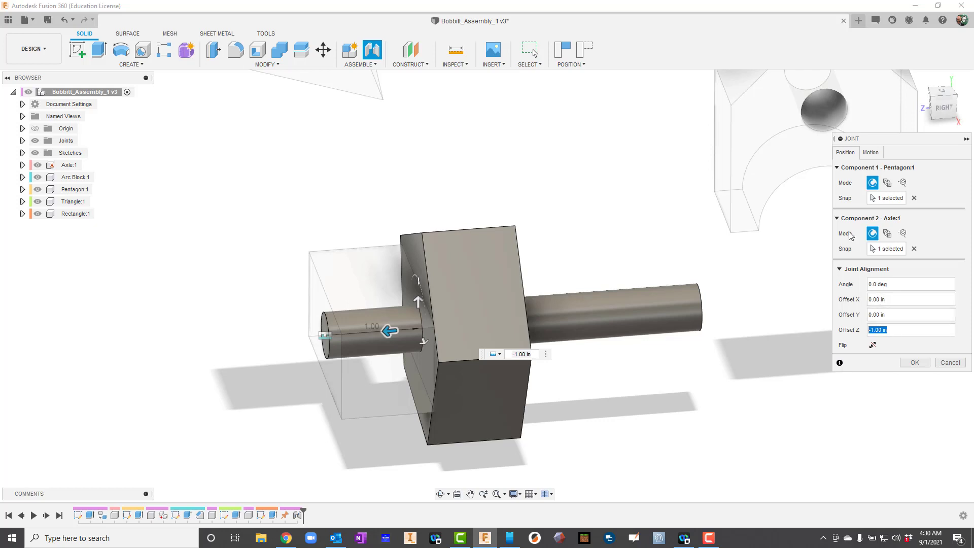
Set the pentagon joint's motion to Revolute and confirm it.
left_click(868, 154)
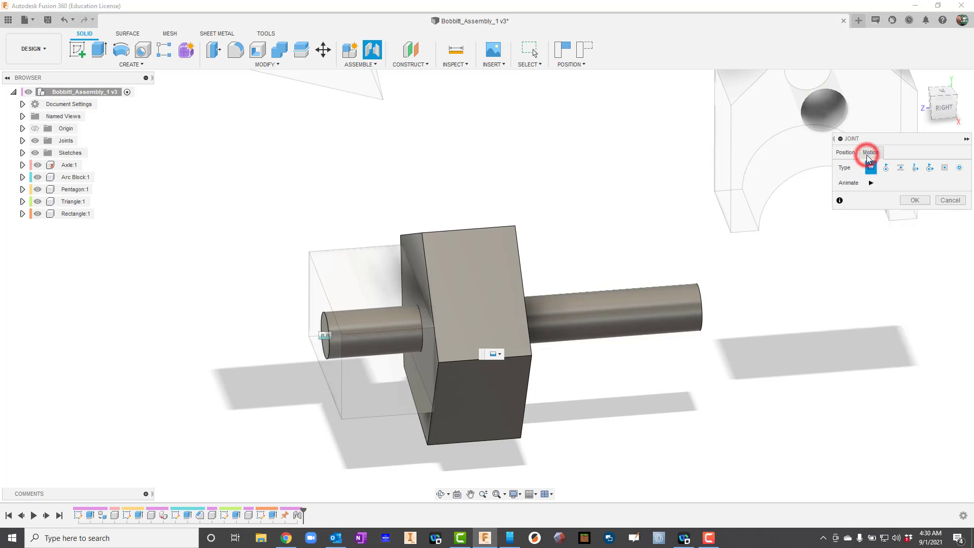
left_click(886, 168)
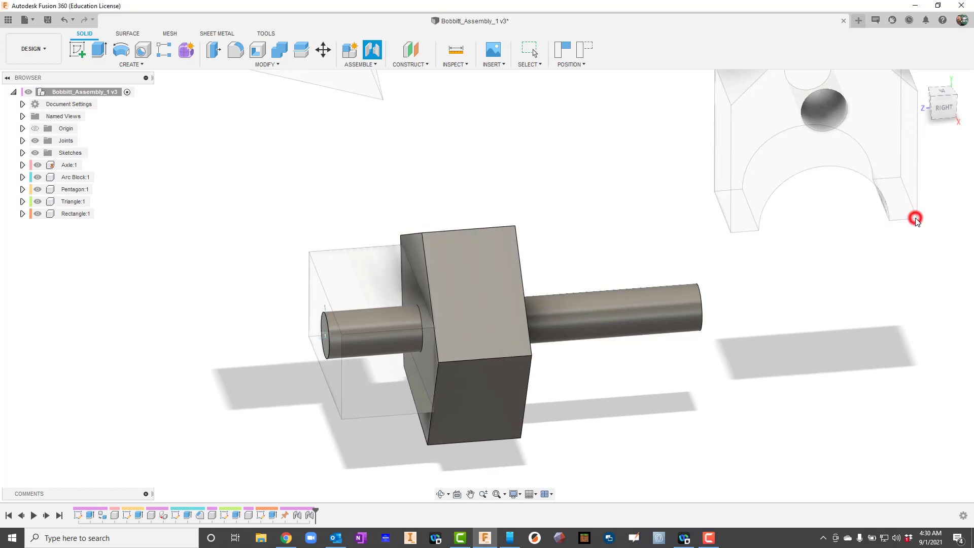
left_click(915, 216)
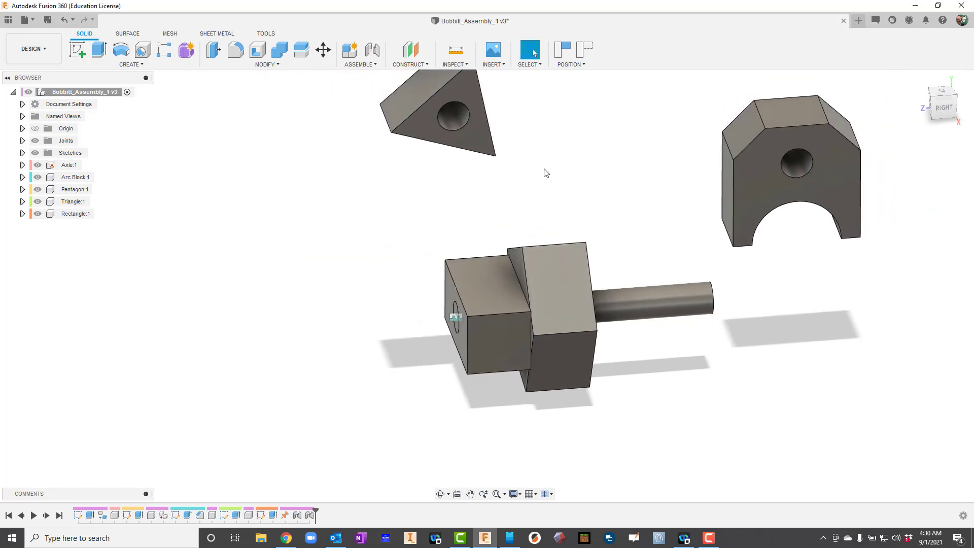
Join the triangle's hole to the axle end and slide it to -3.00 in.
left_click(441, 495)
left_click_drag(479, 342, 446, 337)
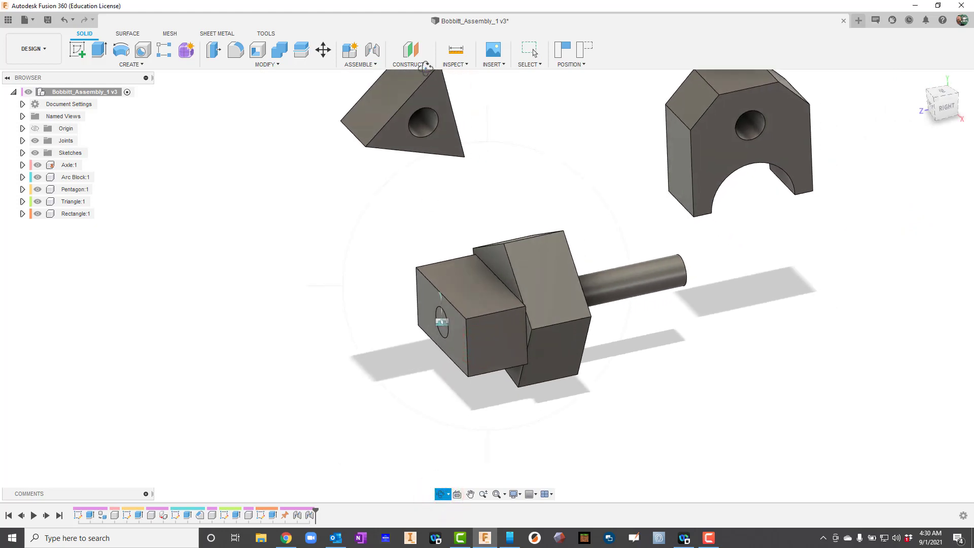
left_click(372, 49)
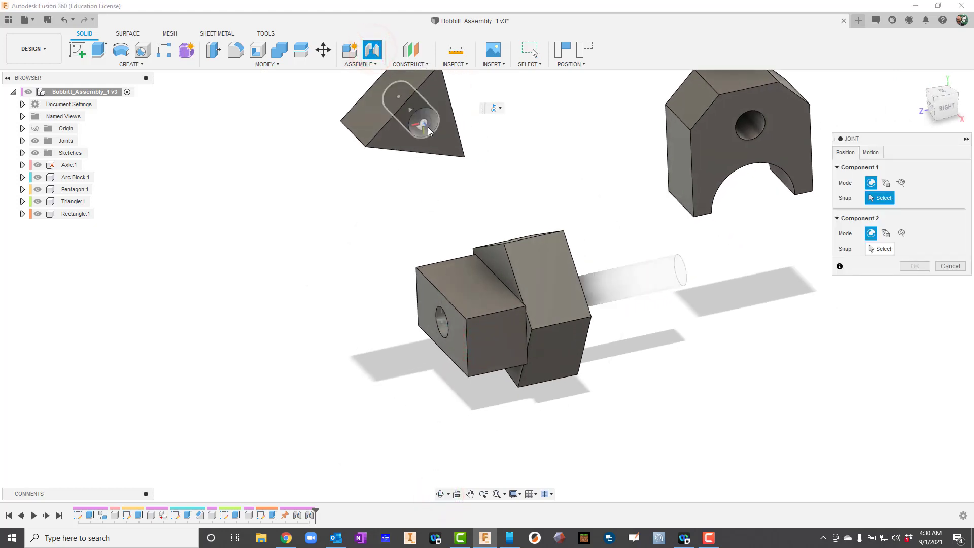
left_click(427, 129)
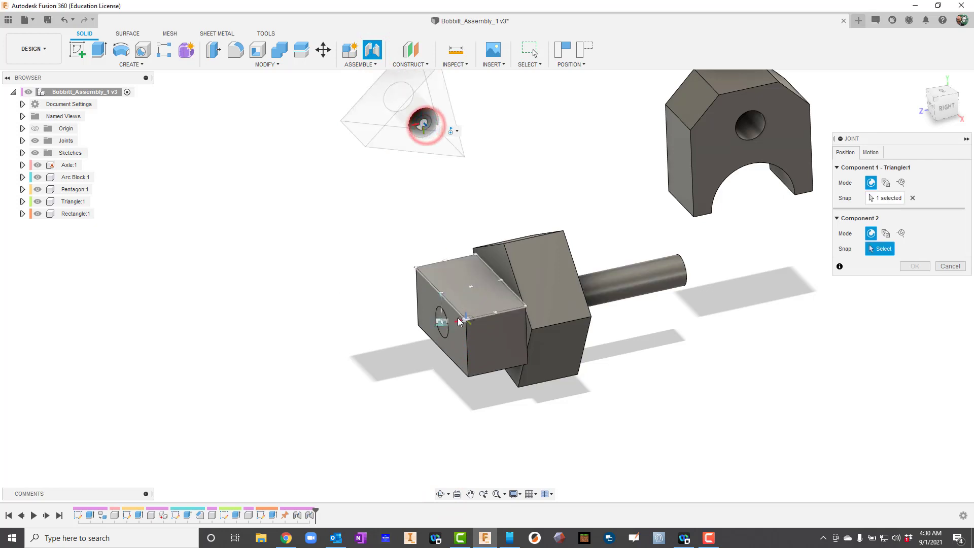
left_click(442, 326)
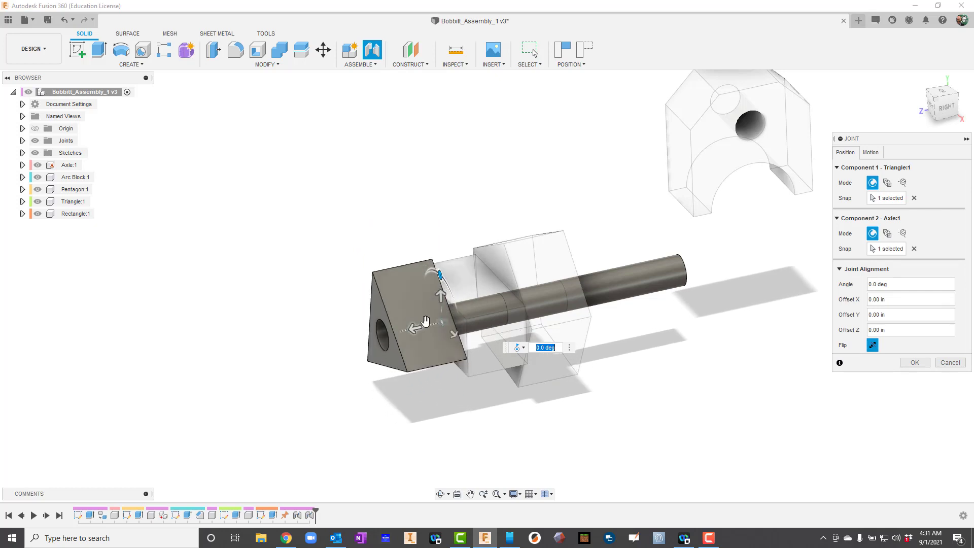
left_click_drag(425, 322, 594, 305)
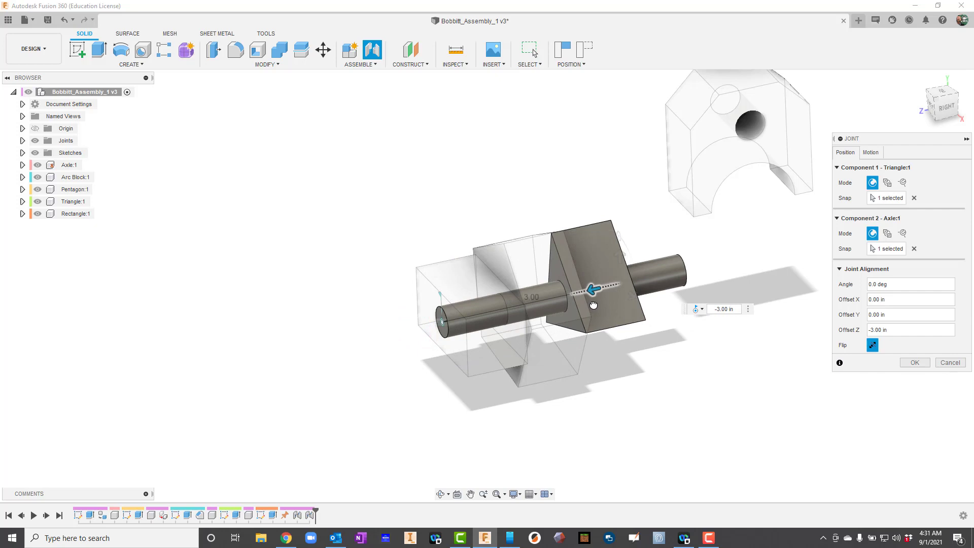
left_click(441, 494)
mouse_move(518, 393)
left_mouse_down()
mouse_move(497, 391)
mouse_move(517, 385)
left_mouse_up()
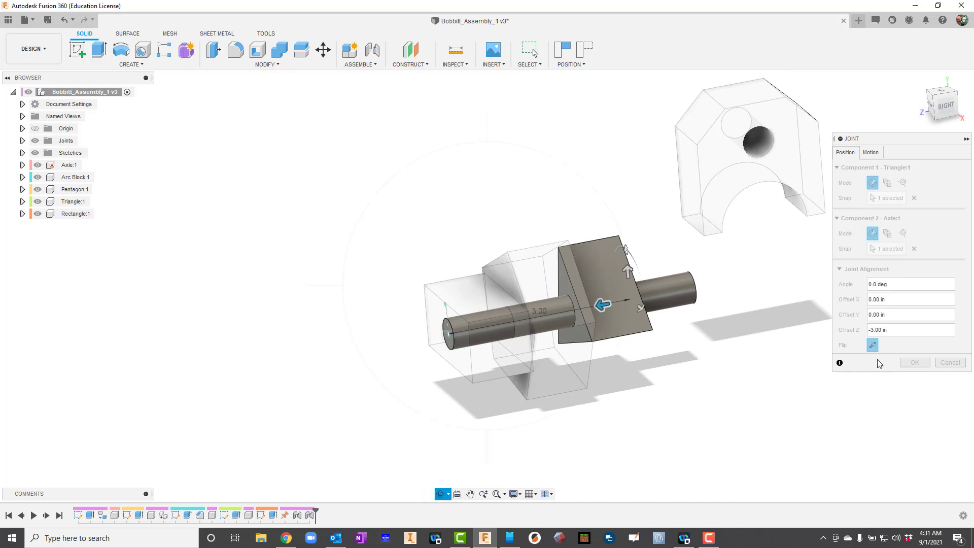
key("Escape")
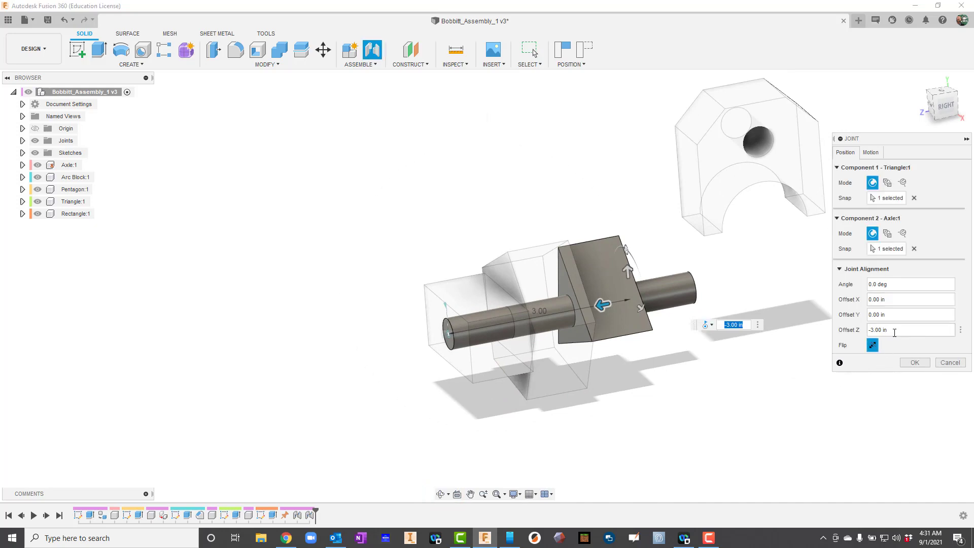
Set the triangle joint angle to 45 and motion to Slider, then confirm.
left_click(900, 284)
type("45")
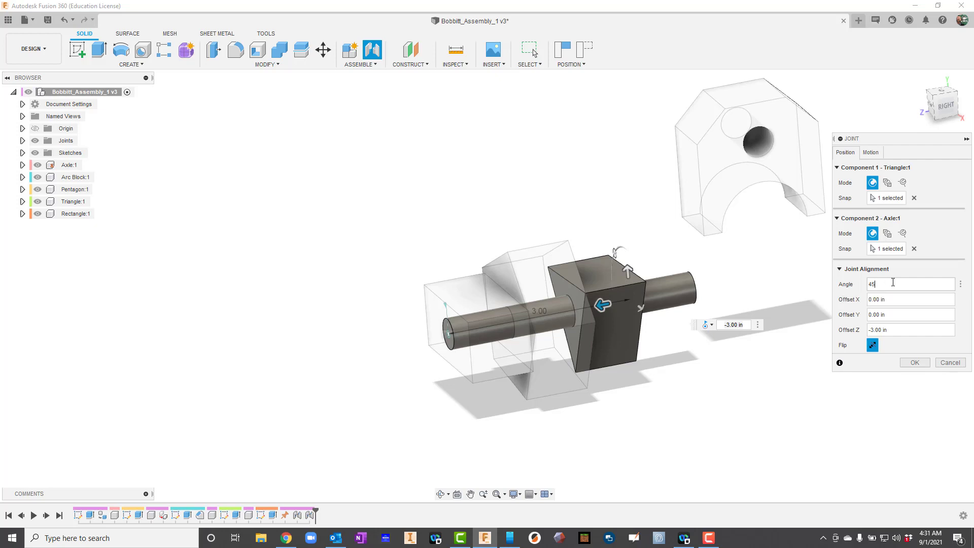
left_click(871, 152)
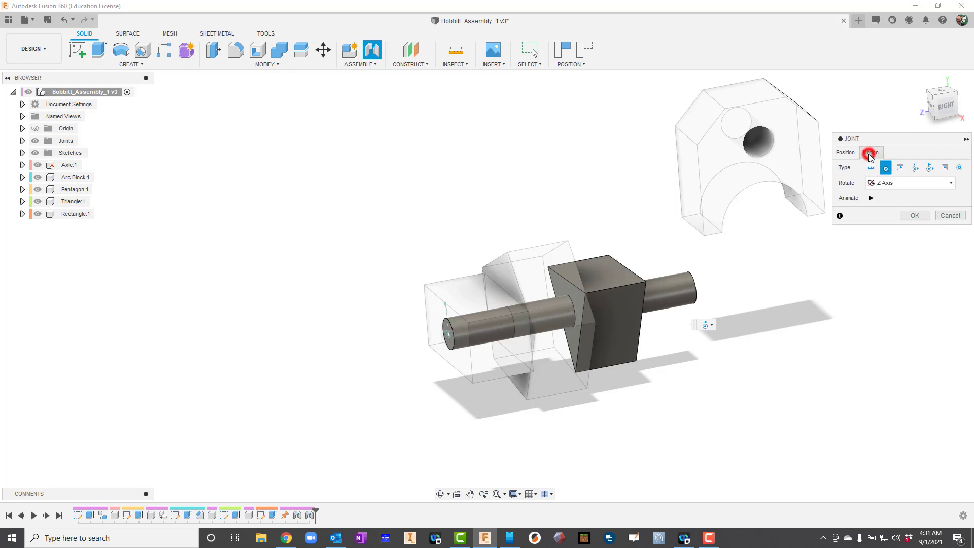
left_click(902, 166)
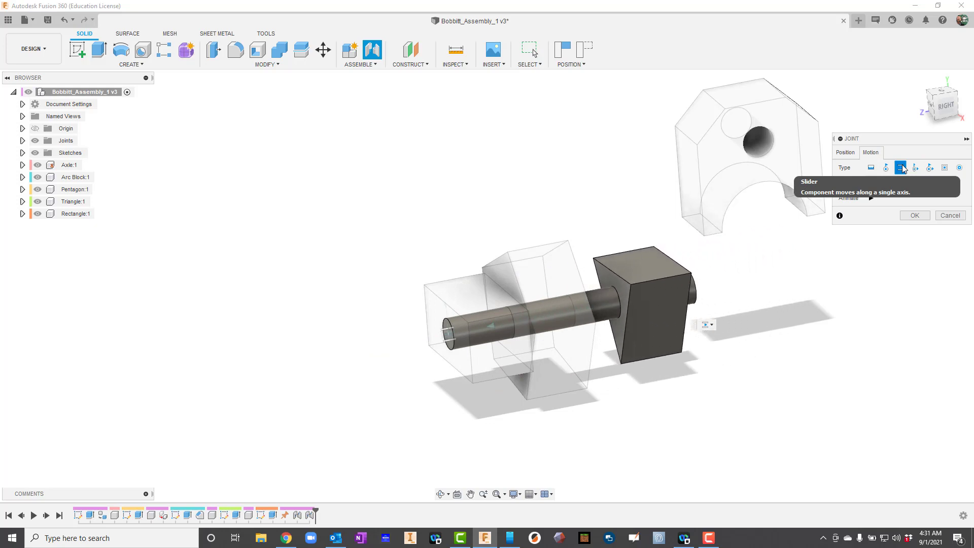
left_click(916, 216)
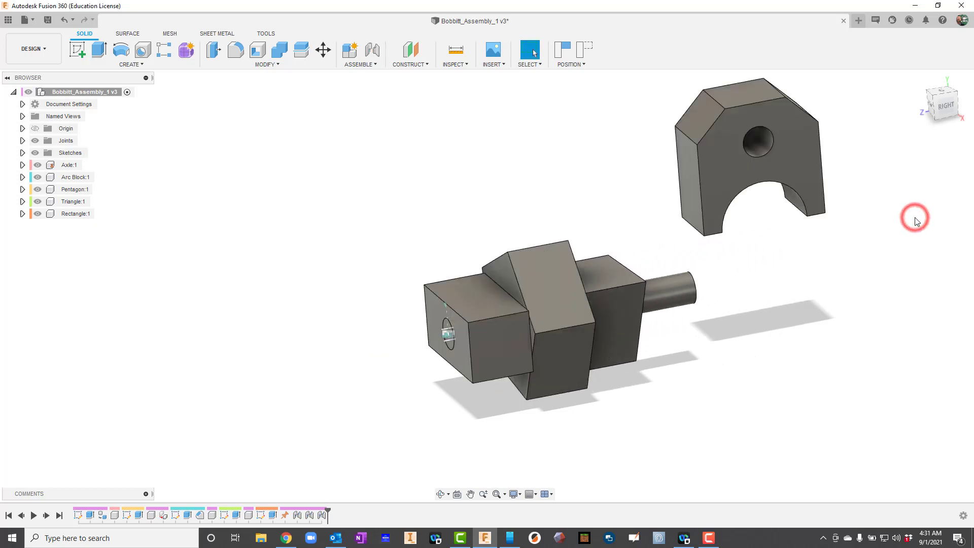
Join the arc block's hole to the axle end at -4 in with Cylindrical motion.
left_click(375, 51)
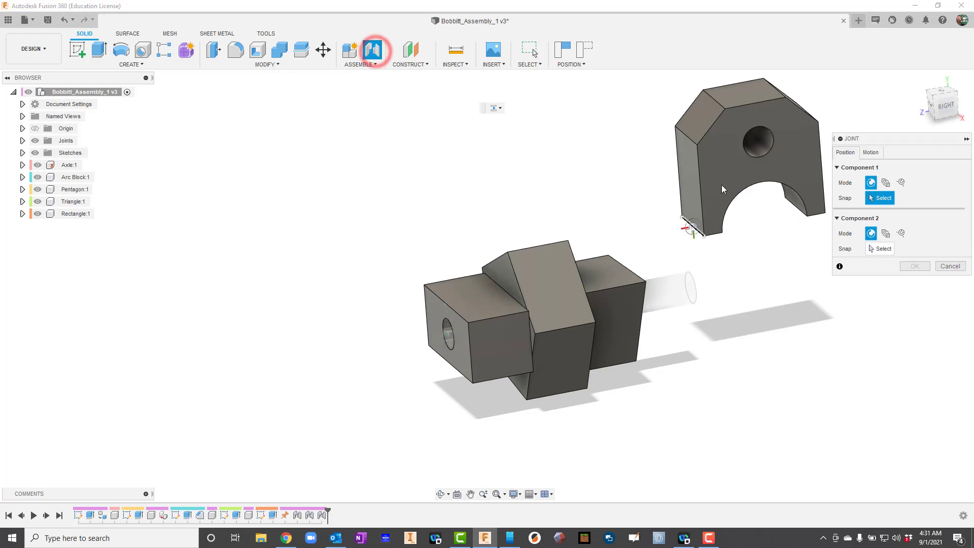
left_click(759, 145)
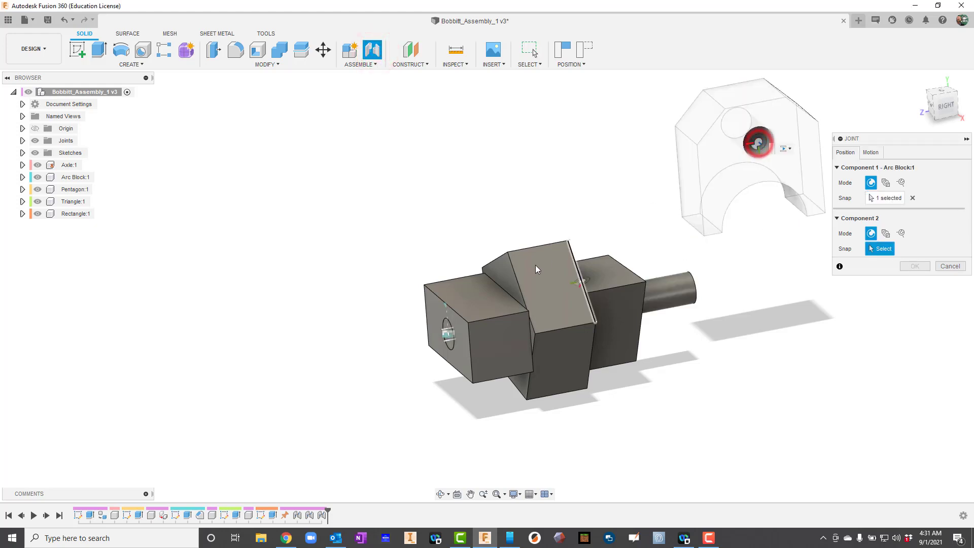
left_click(447, 335)
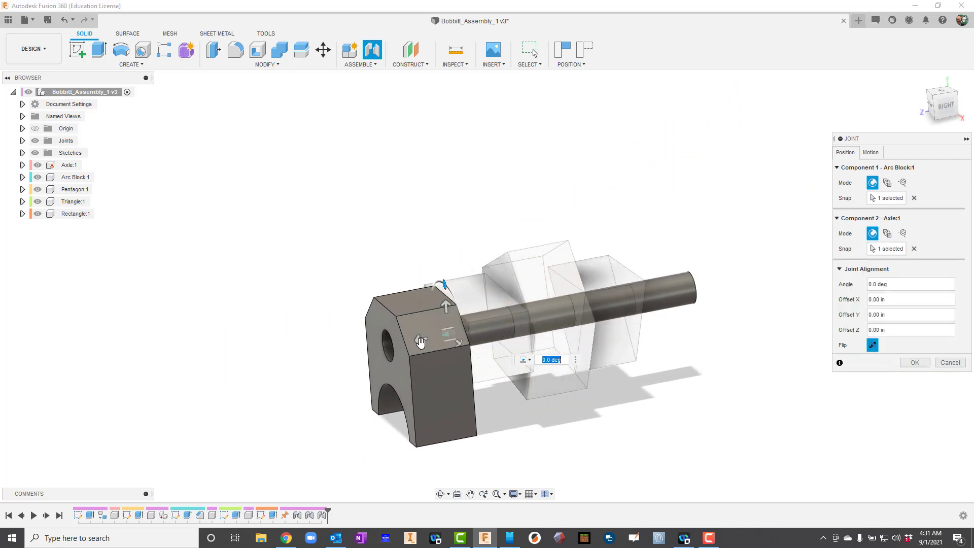
left_click_drag(418, 343, 670, 298)
left_click(798, 312)
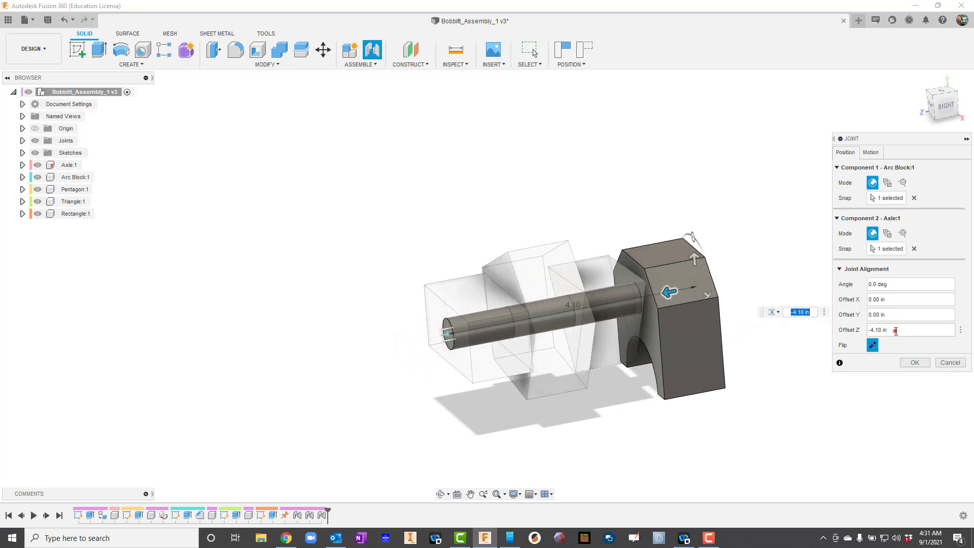
type("-4")
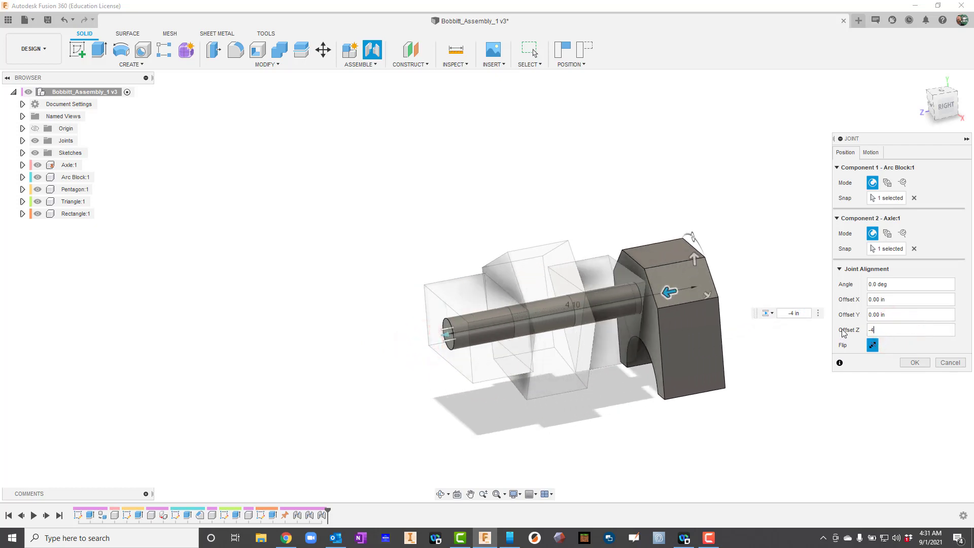
left_click(871, 152)
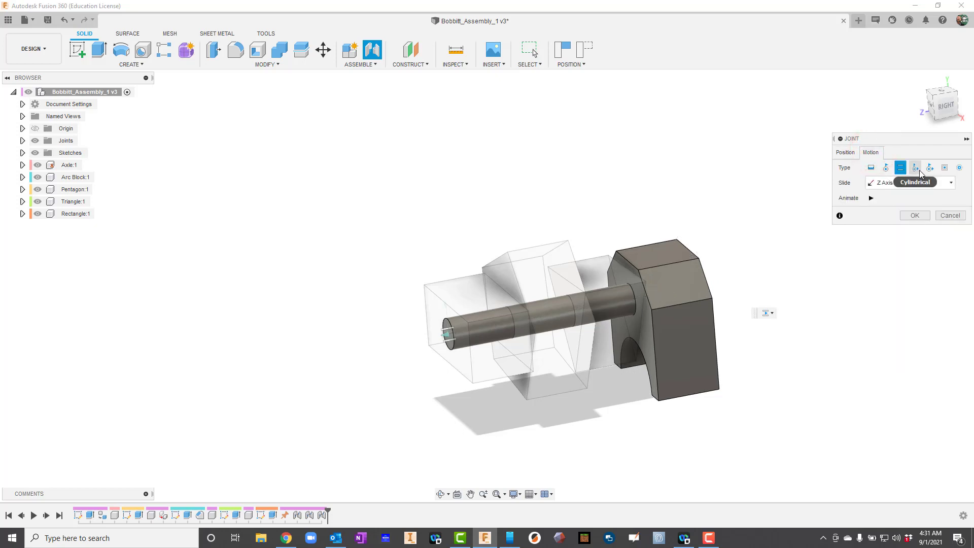
left_click(919, 171)
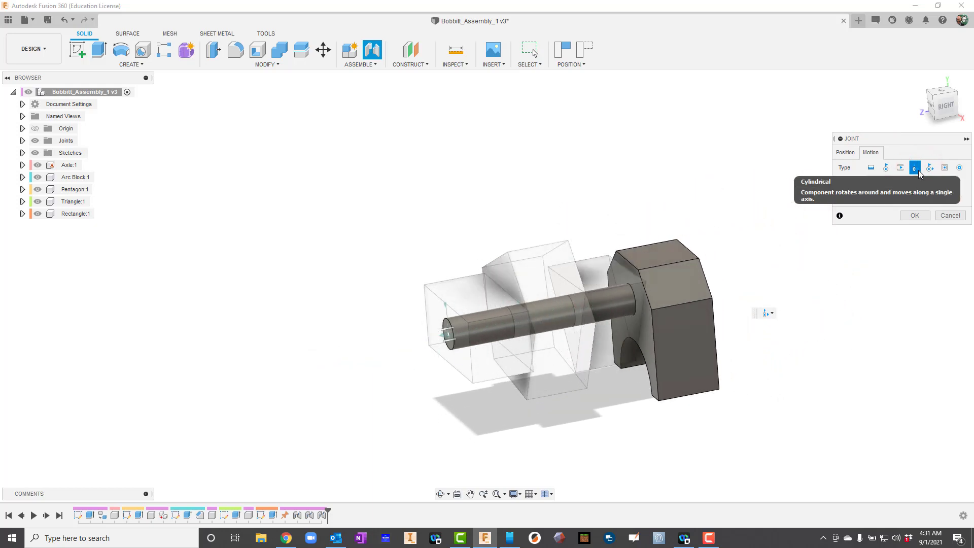
Confirm the cylindrical joint, zoom in, and swing the middle and arc blocks around the axle.
left_click(911, 216)
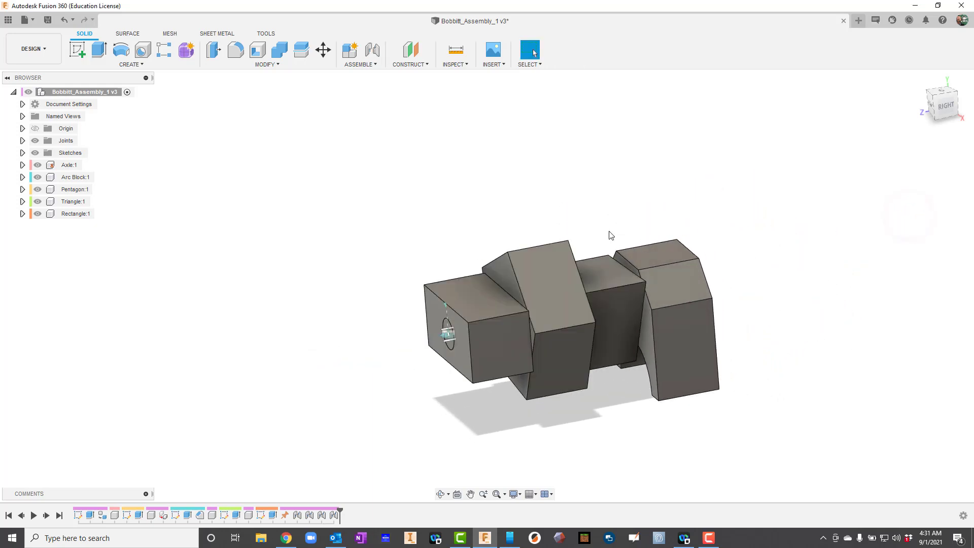
scroll(776, 375, "up", 2)
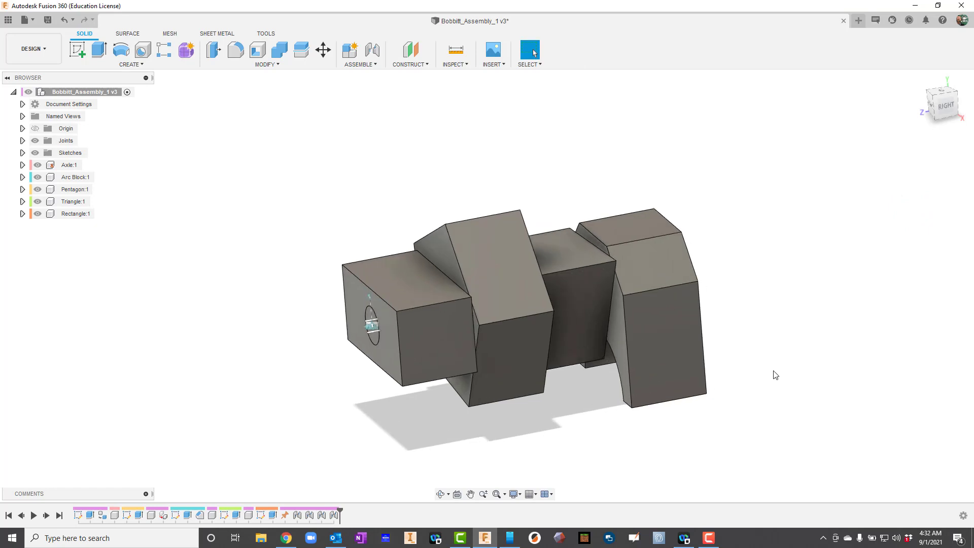
scroll(775, 375, "up", 1)
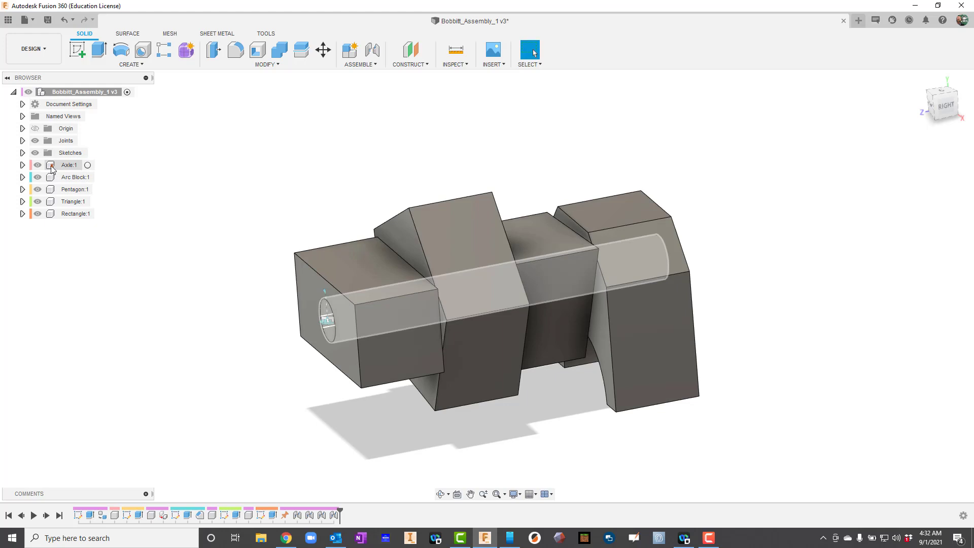
left_click(359, 275)
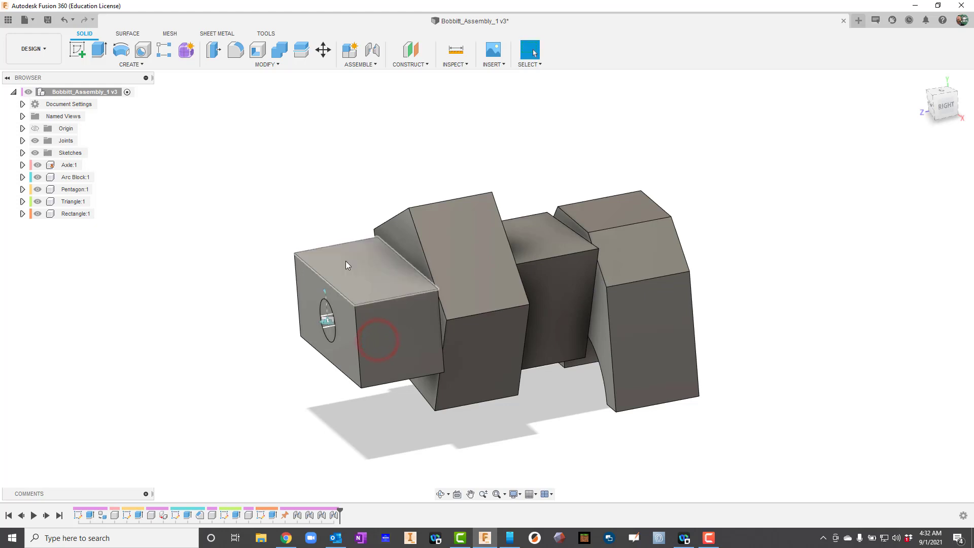
left_click(355, 280)
left_click(360, 278)
left_click(373, 322)
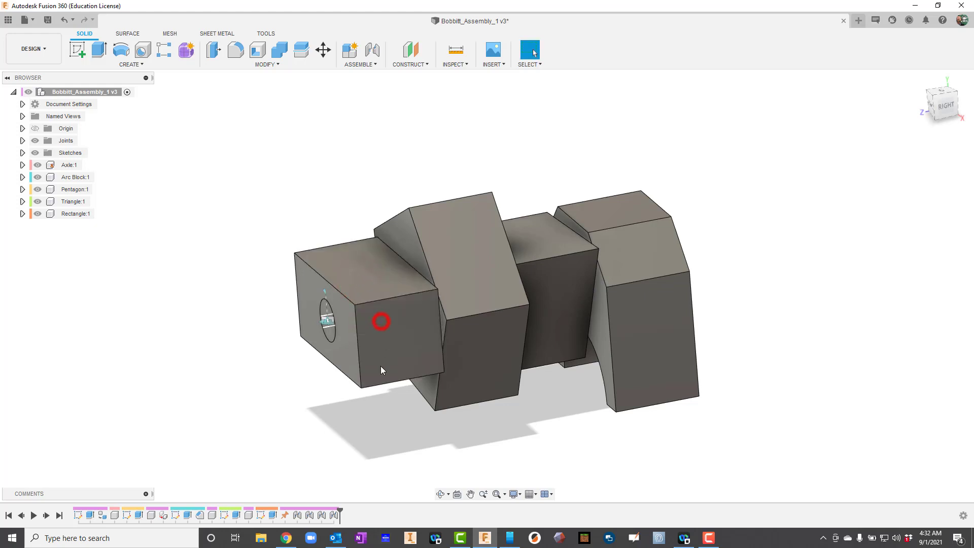
left_click_drag(456, 254, 558, 302)
left_click_drag(619, 241, 604, 143)
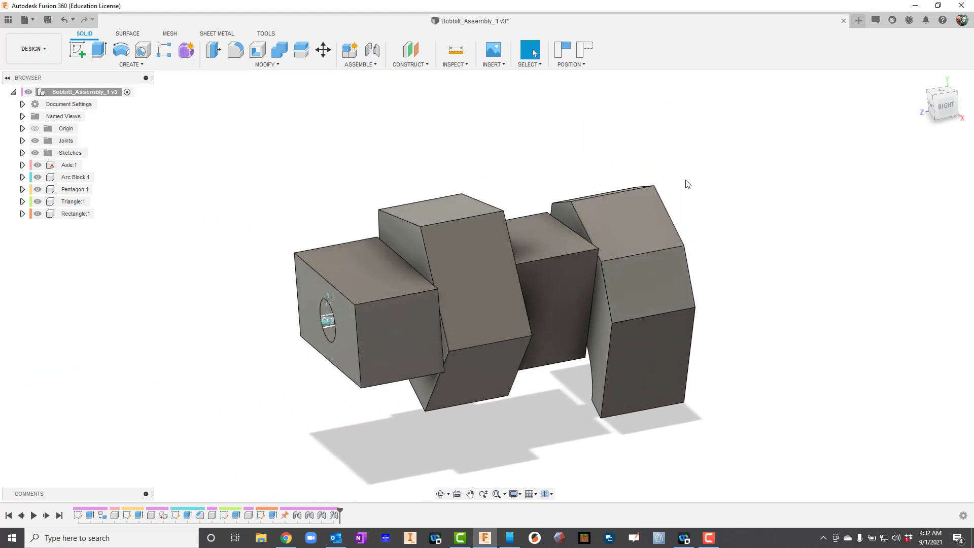